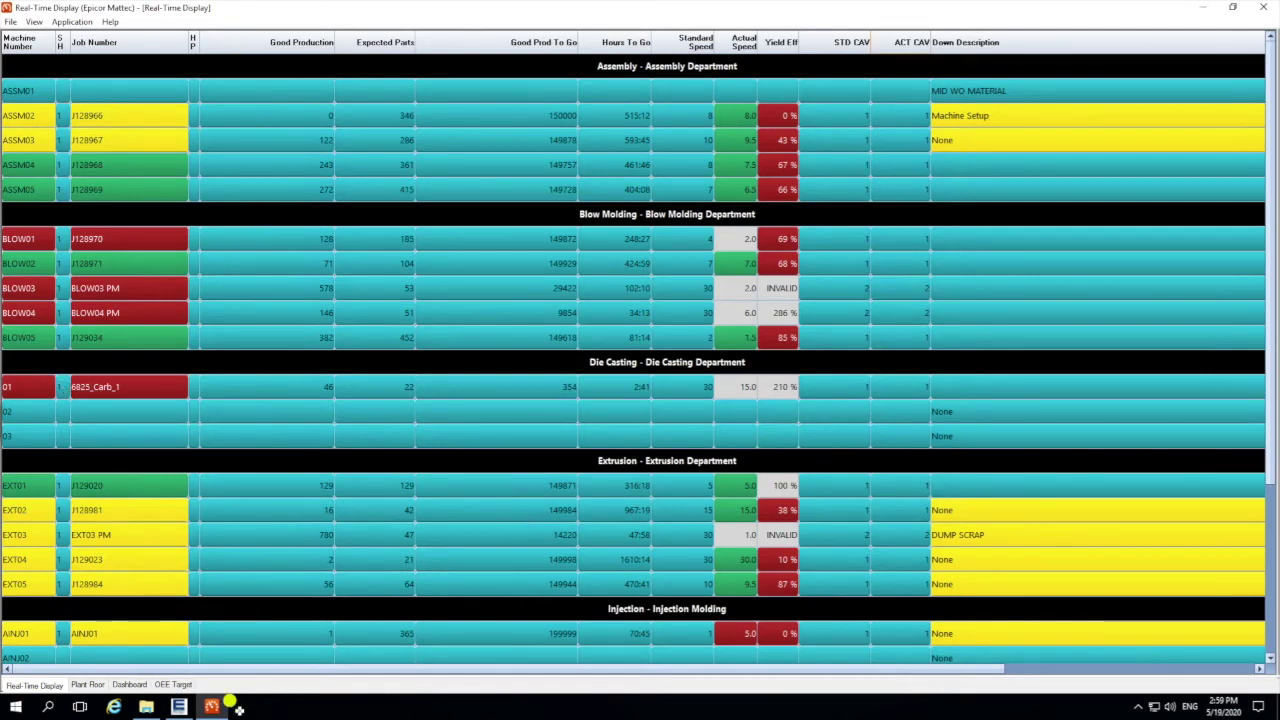
# From the Plant Floor view, check BLOW03's status overview and process alarm values, plus INJM02's machine status.
pyautogui.click(90, 685)
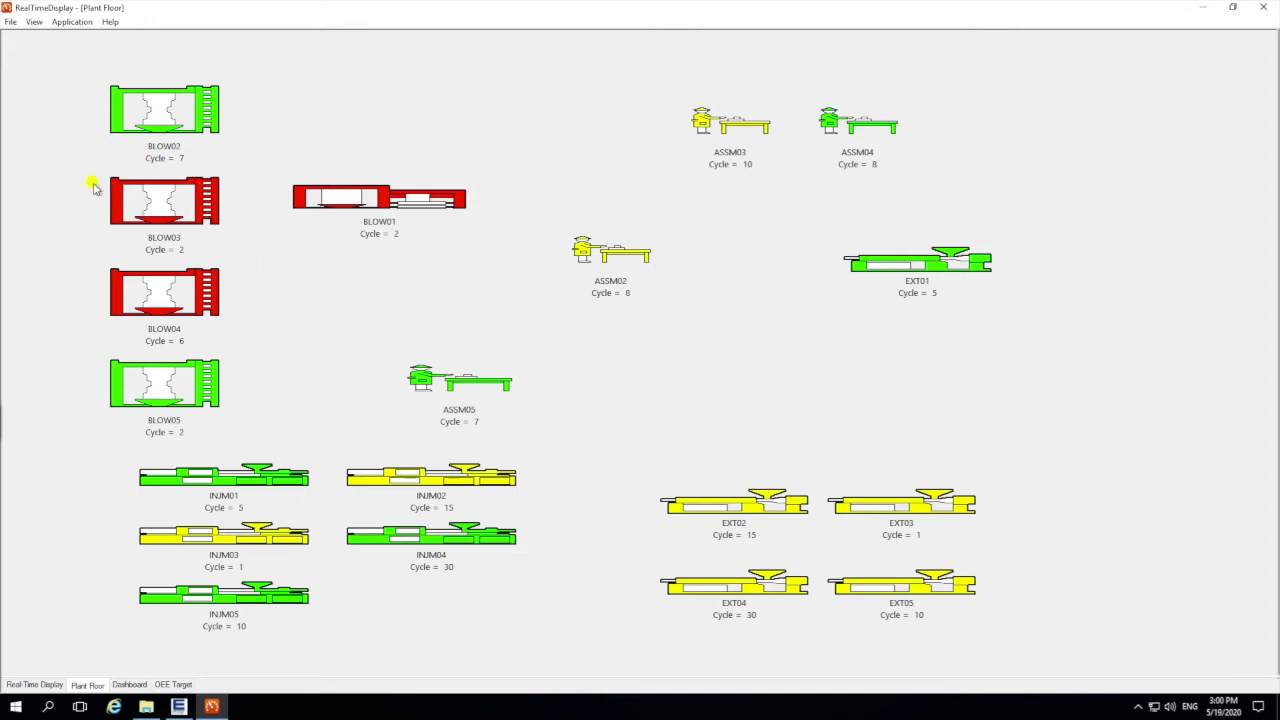
pyautogui.doubleClick(205, 205)
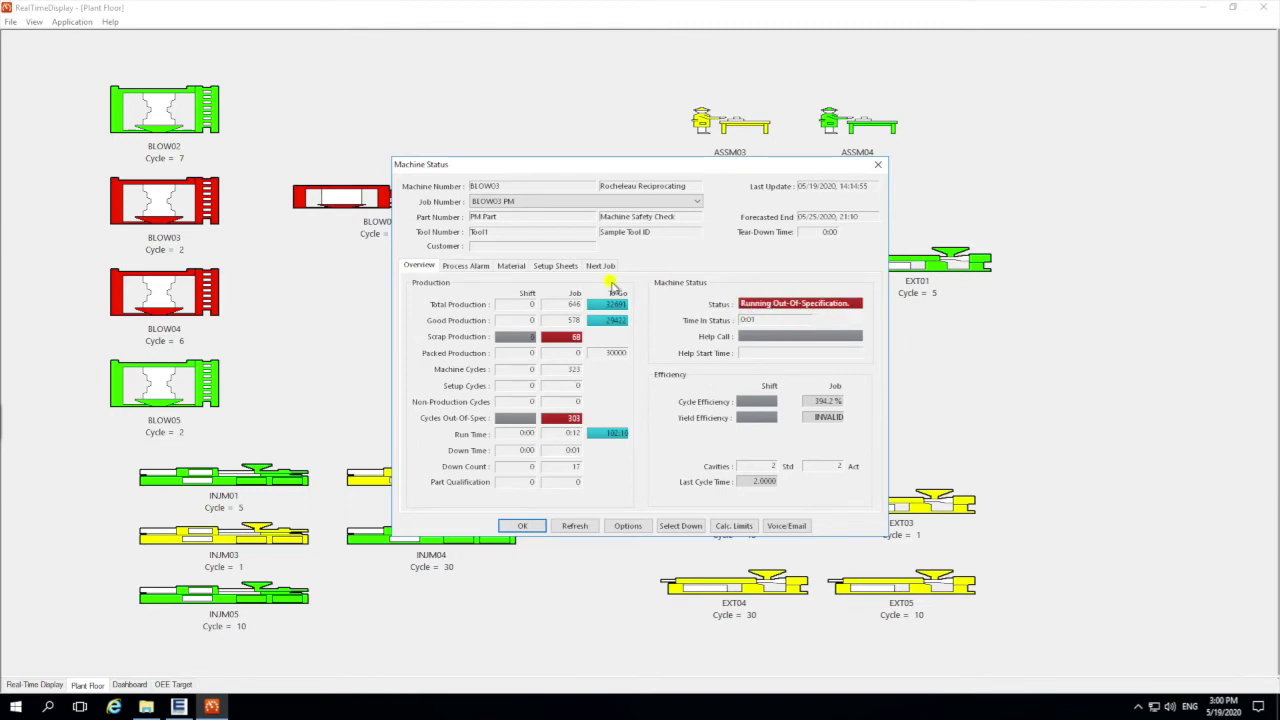
pyautogui.click(478, 268)
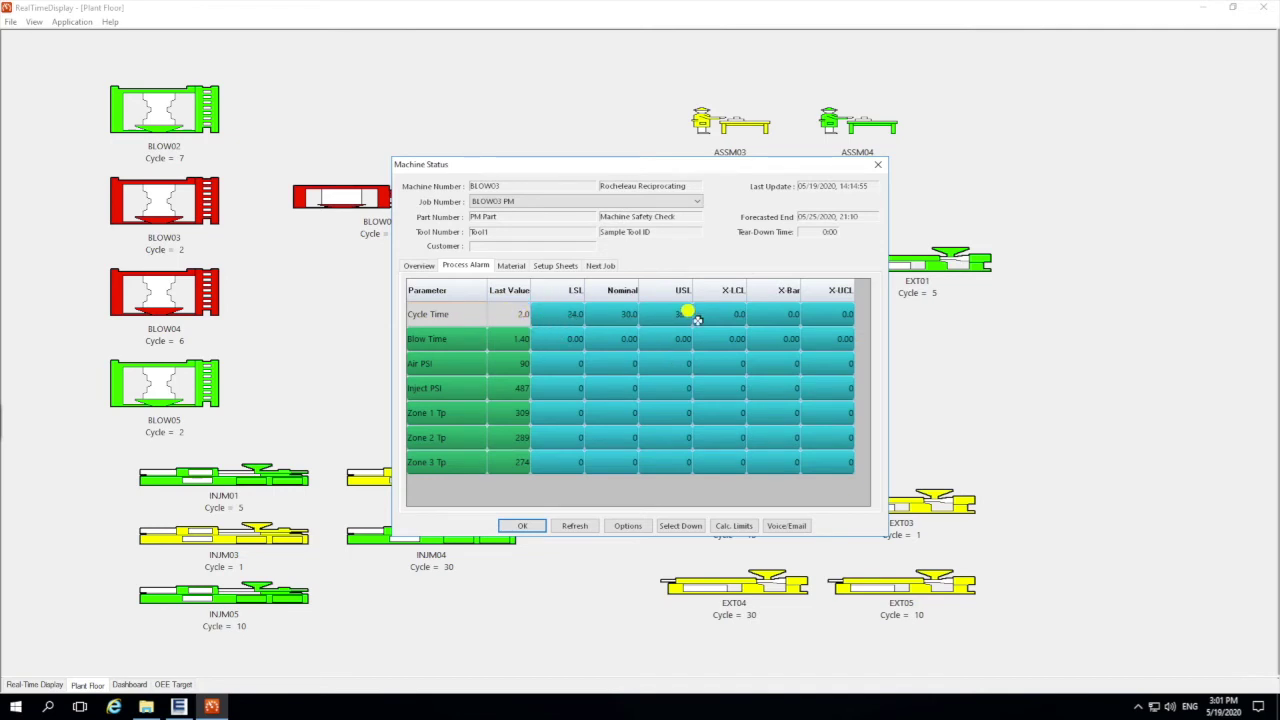
pyautogui.click(878, 164)
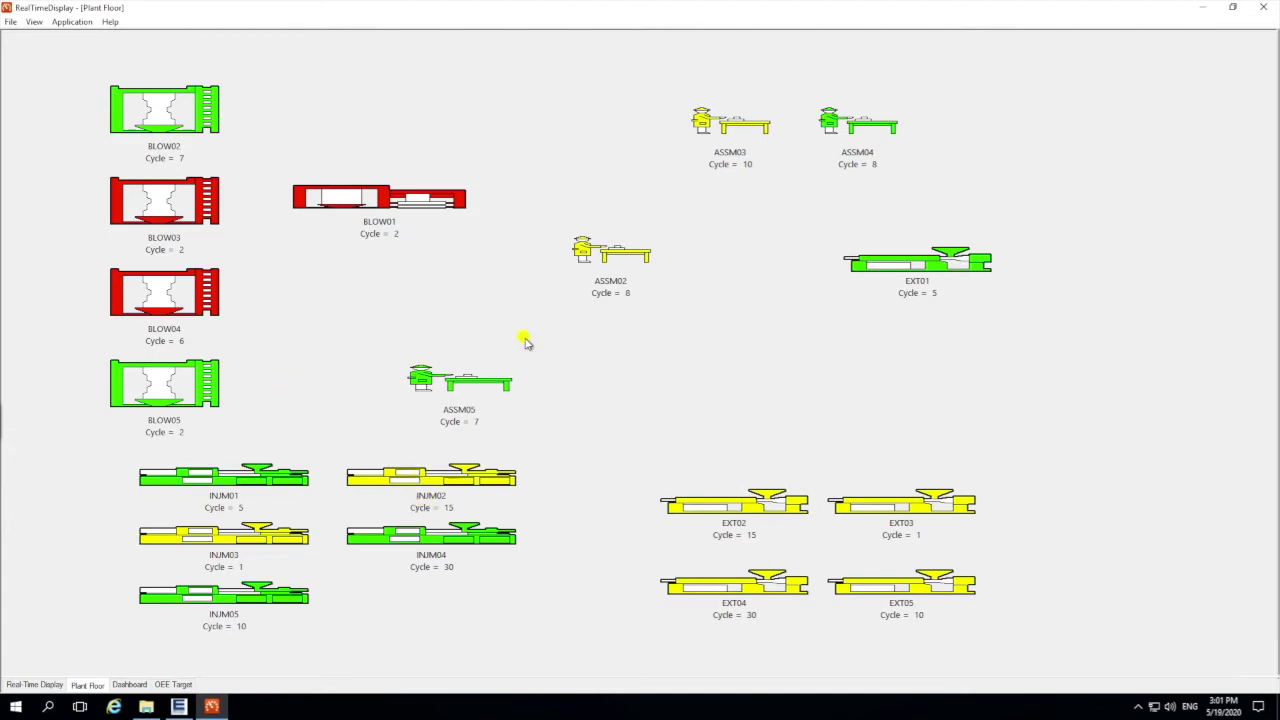
pyautogui.doubleClick(393, 483)
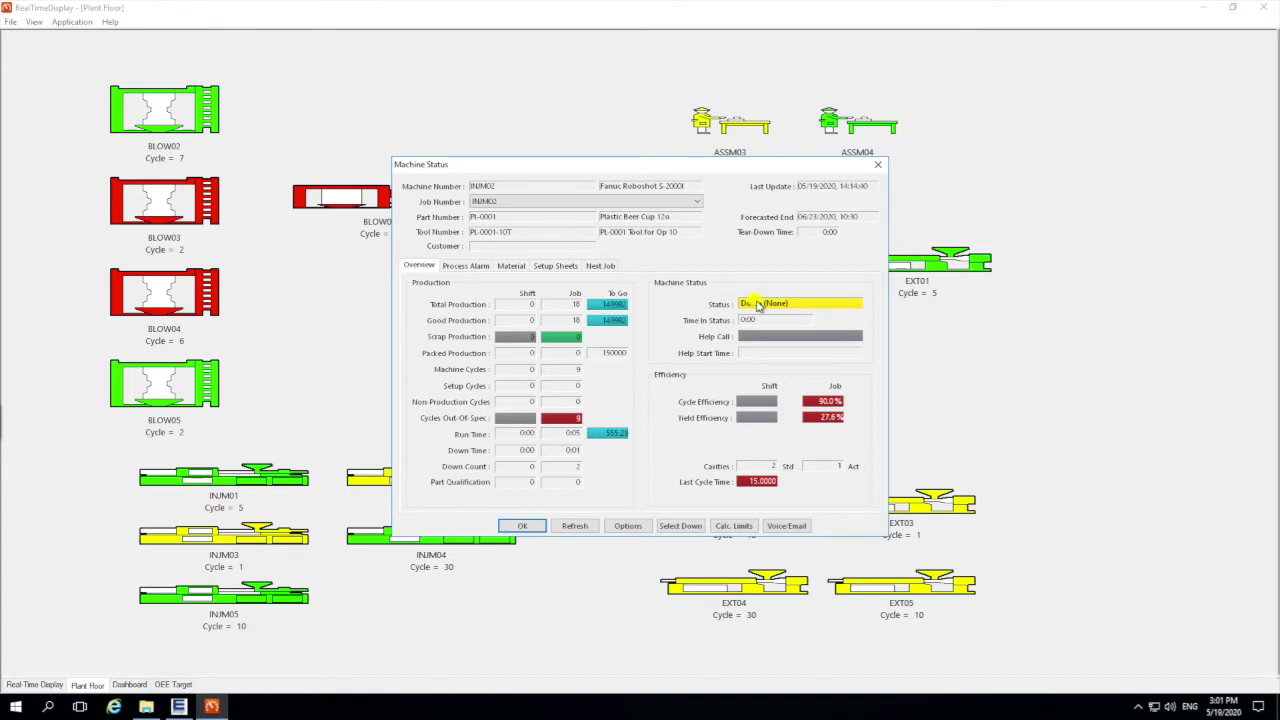
pyautogui.click(518, 527)
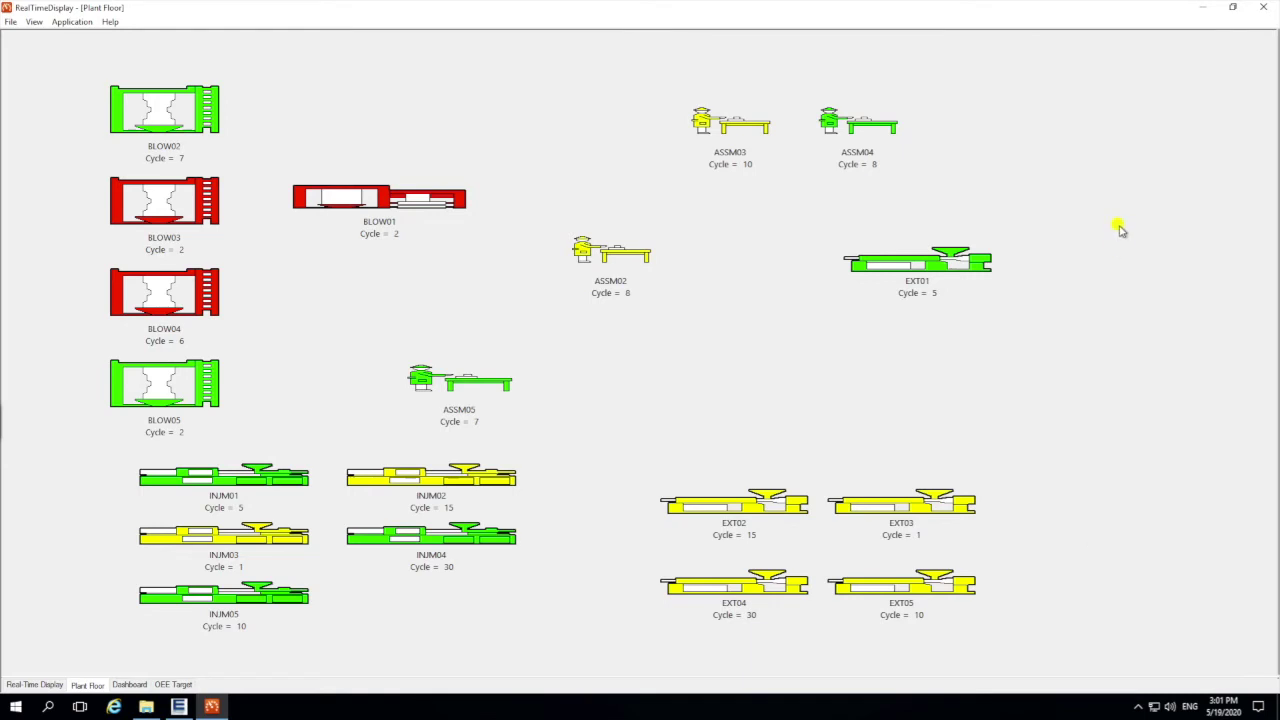
# Review the machine status overview and process alarm parameters of BLOW02 on the plant floor.
pyautogui.click(166, 108)
pyautogui.doubleClick(166, 112)
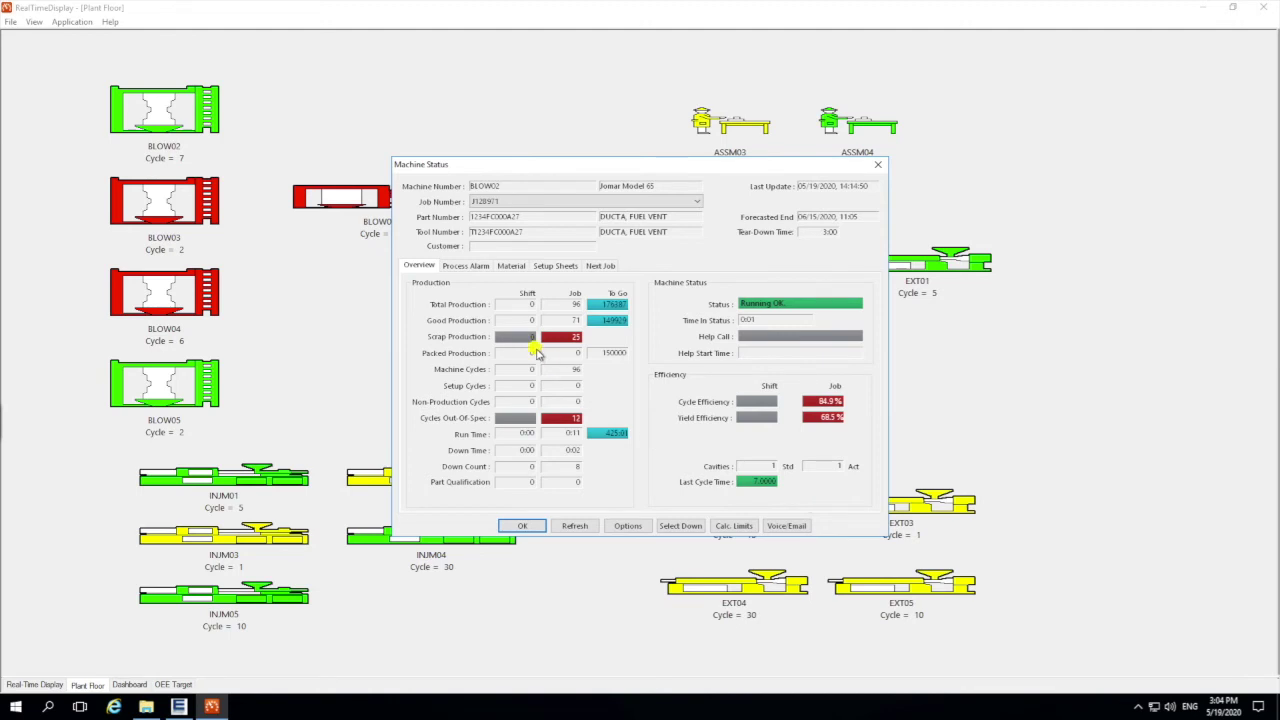
pyautogui.click(467, 265)
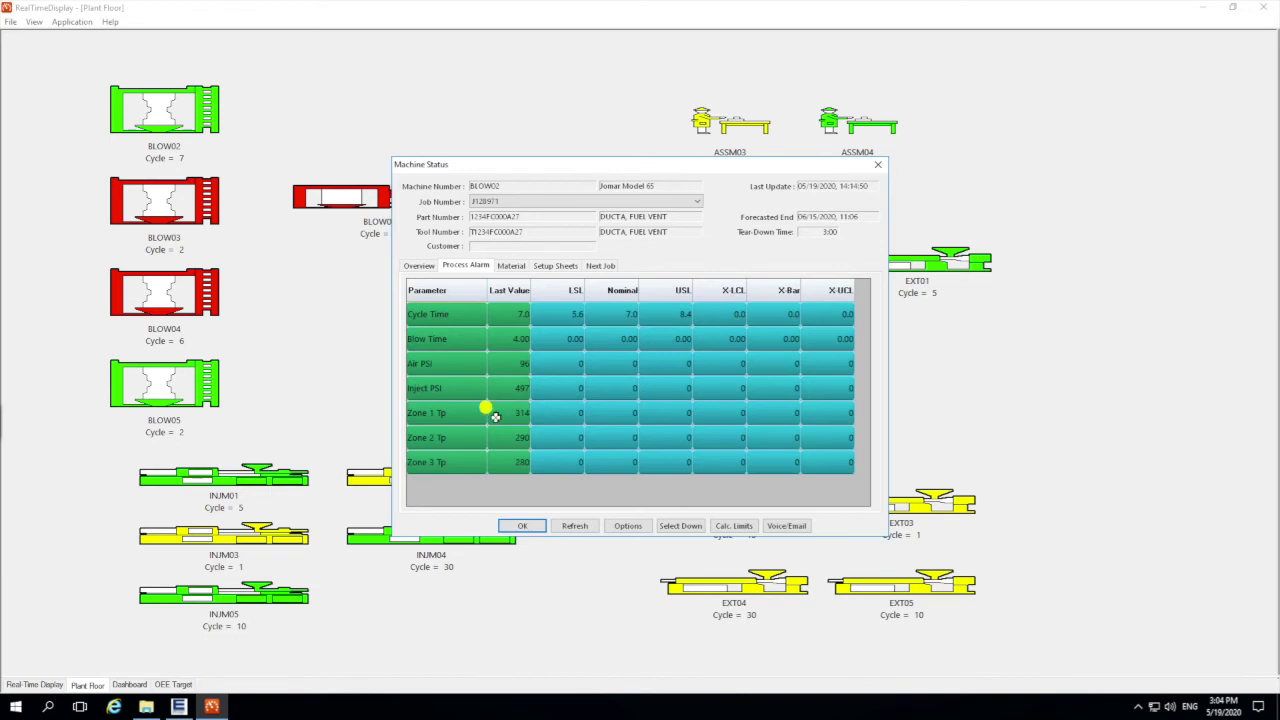
# Examine BLOW02's material details, including the standard amounts, the 3 LB Cardboard Box entry and the remaining primary material.
pyautogui.click(512, 266)
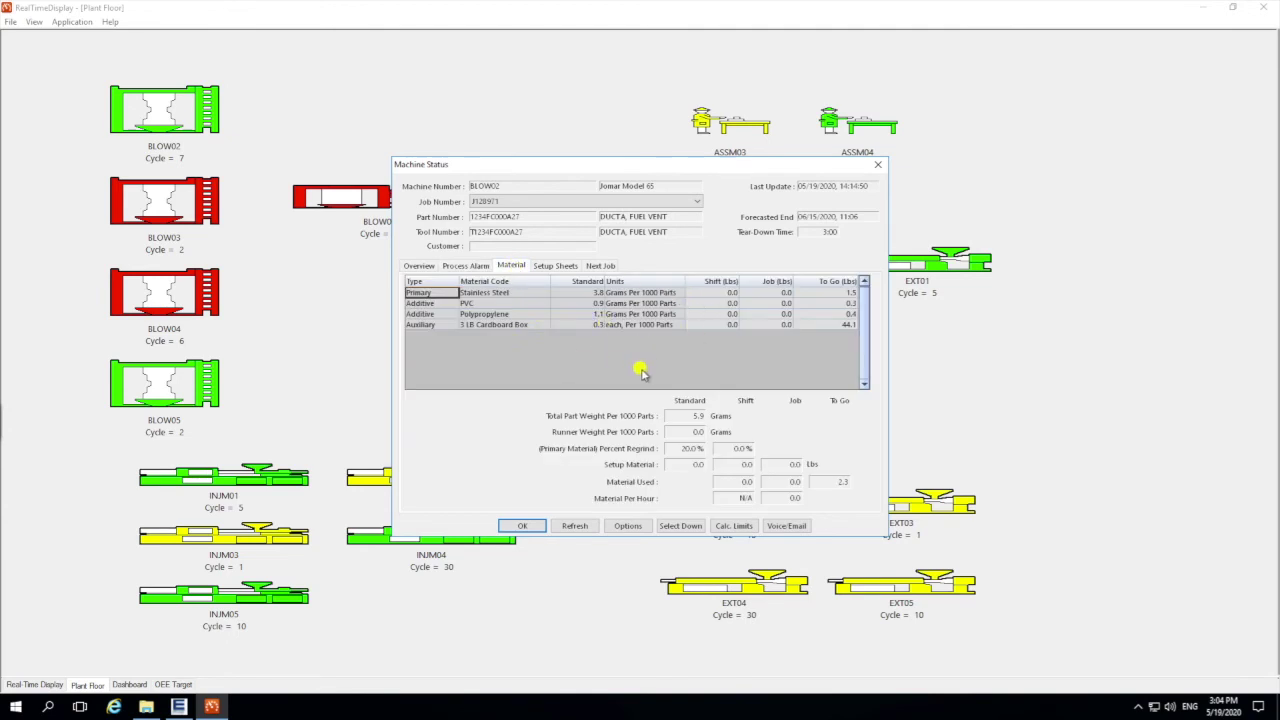
pyautogui.click(580, 292)
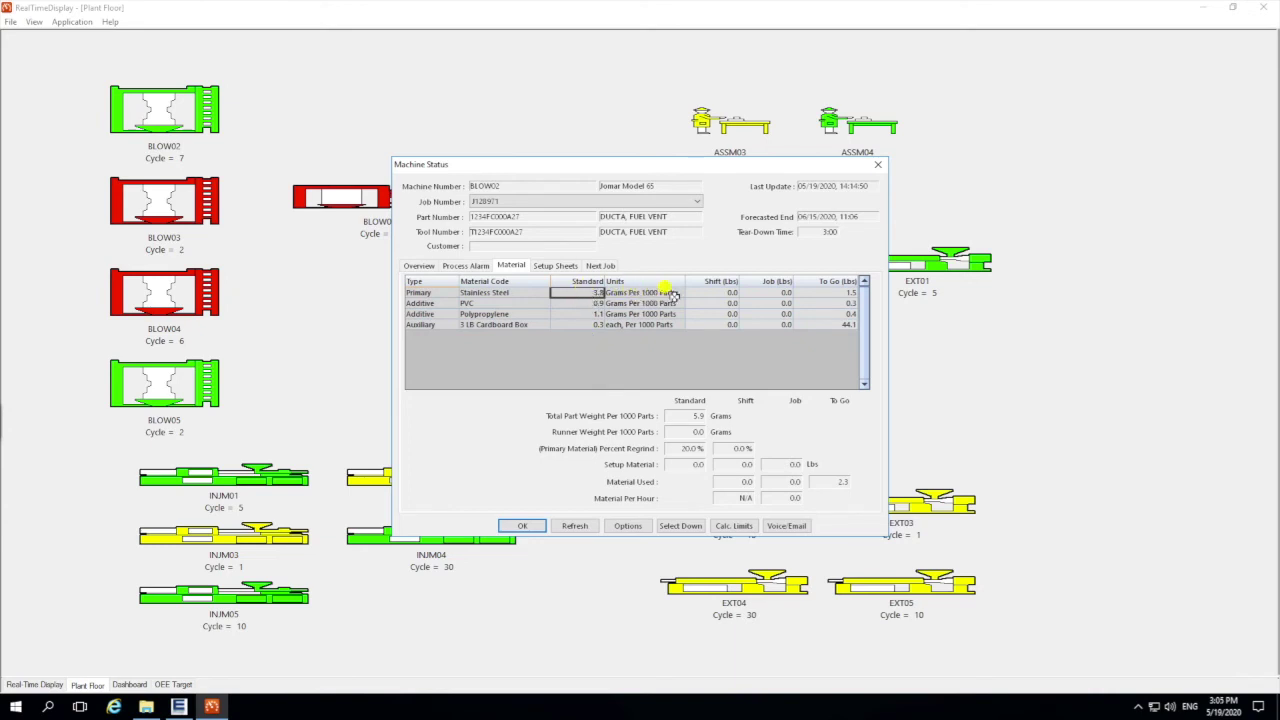
pyautogui.click(580, 302)
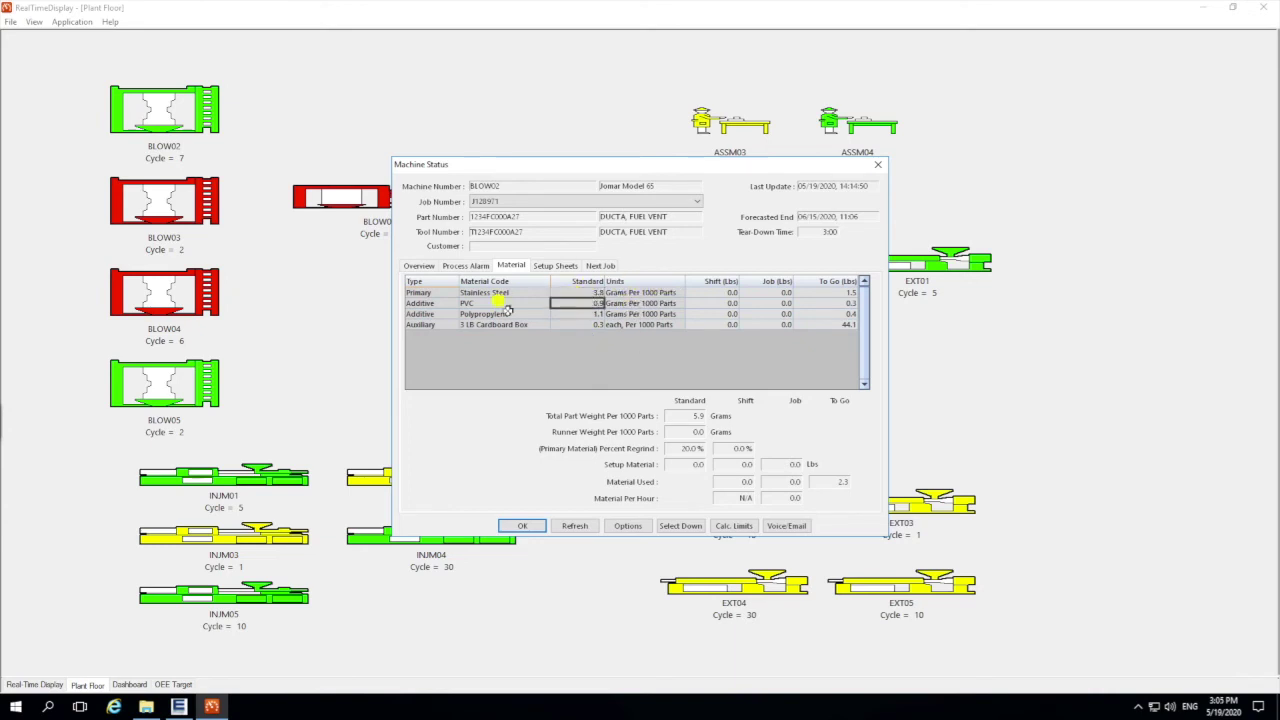
pyautogui.click(525, 324)
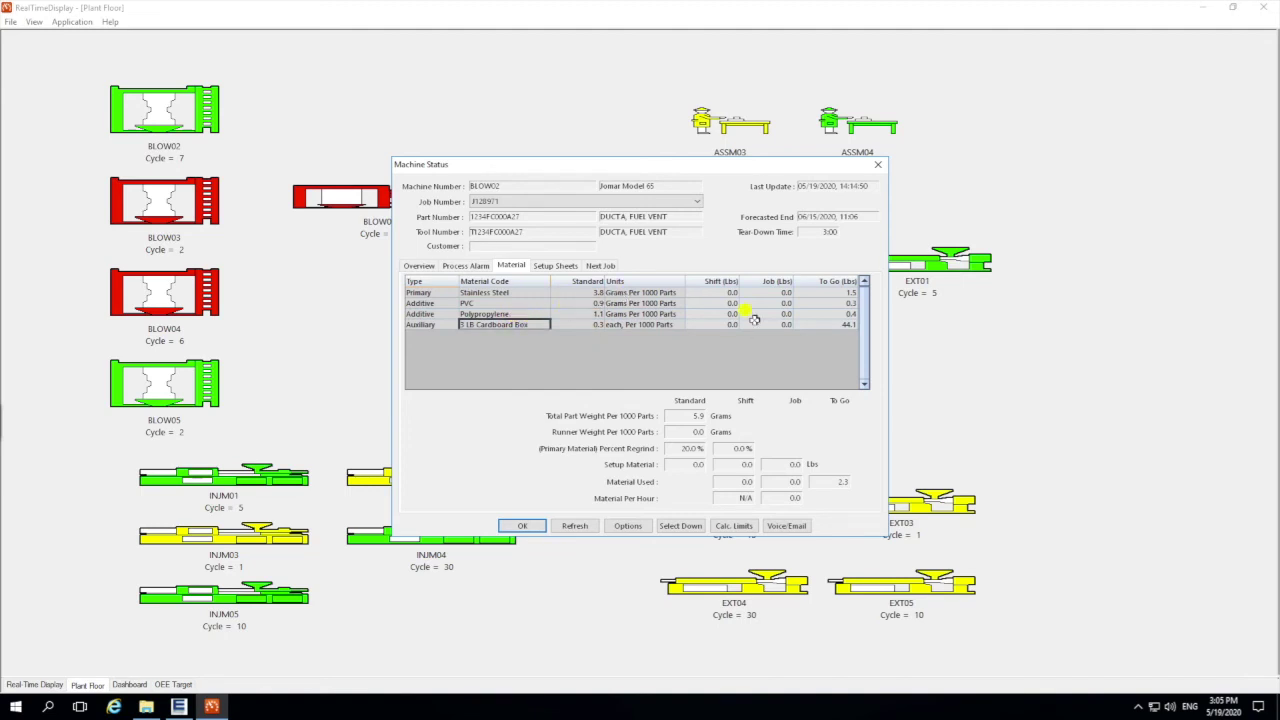
pyautogui.click(826, 293)
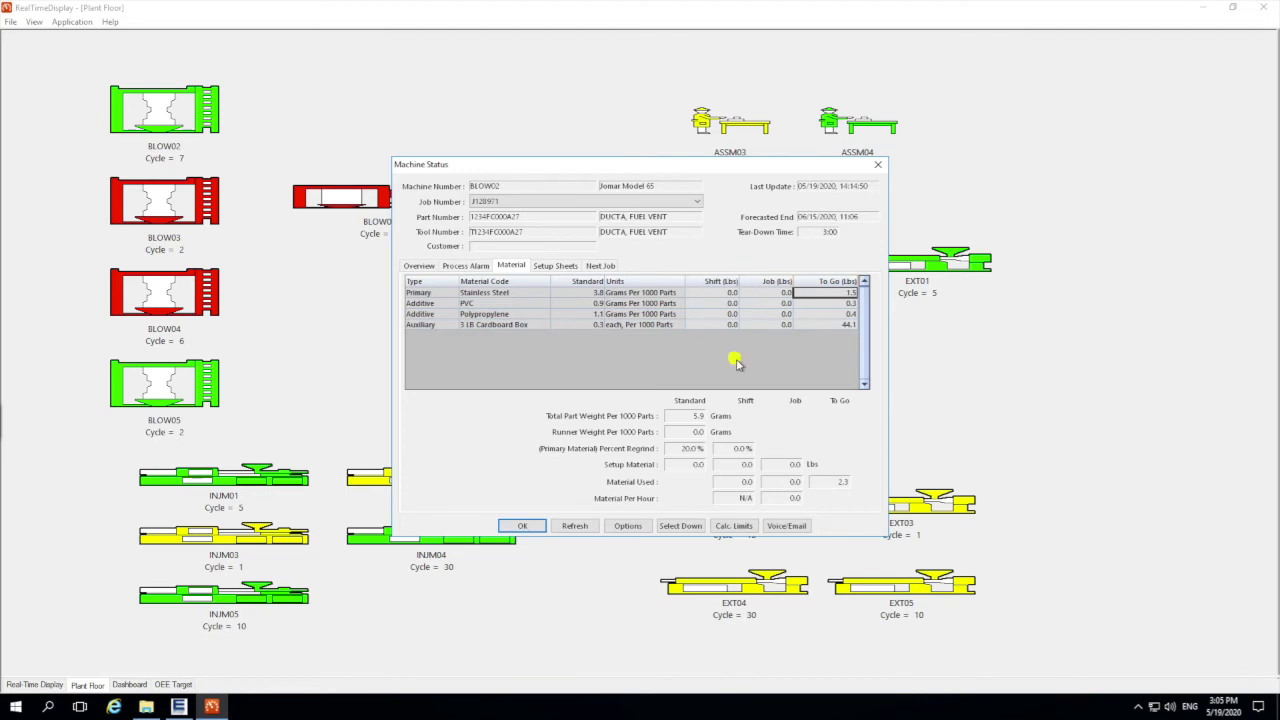
# Check BLOW02's setup sheets and browse its scheduled next jobs, including J129011, J129131 and J129071.
pyautogui.click(566, 266)
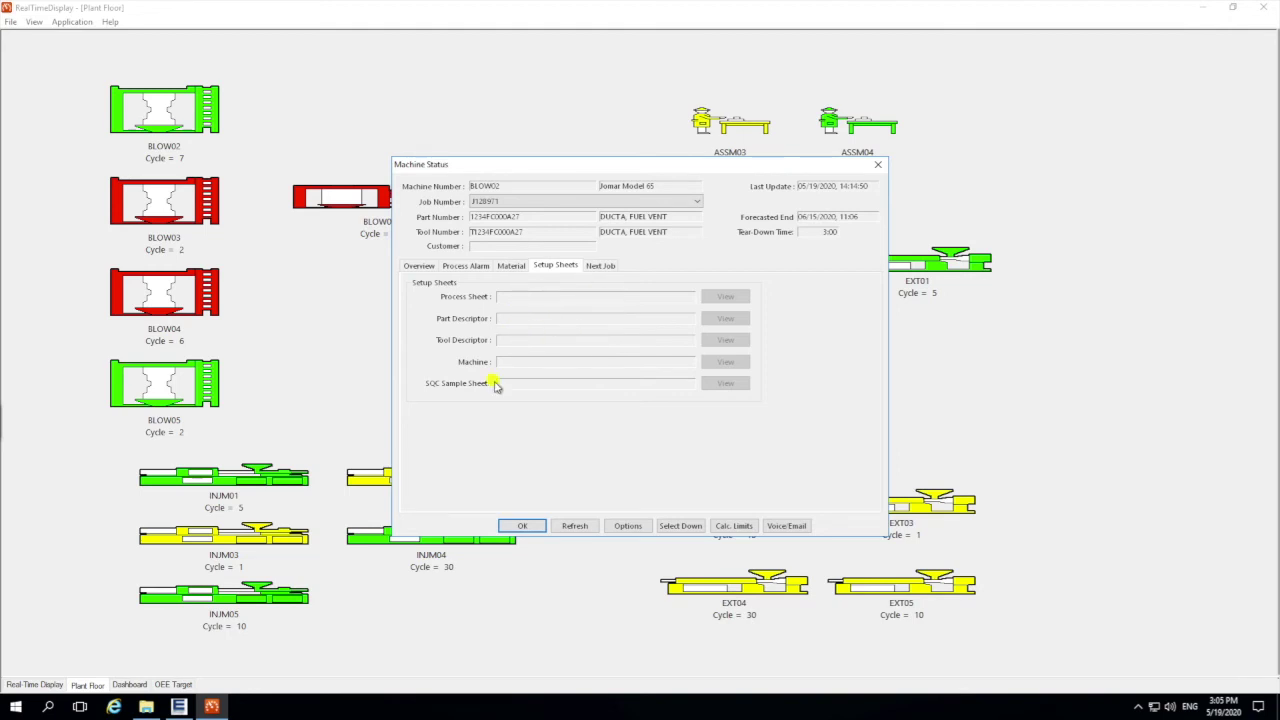
pyautogui.click(603, 265)
pyautogui.click(563, 298)
pyautogui.click(540, 316)
pyautogui.click(641, 298)
pyautogui.click(562, 326)
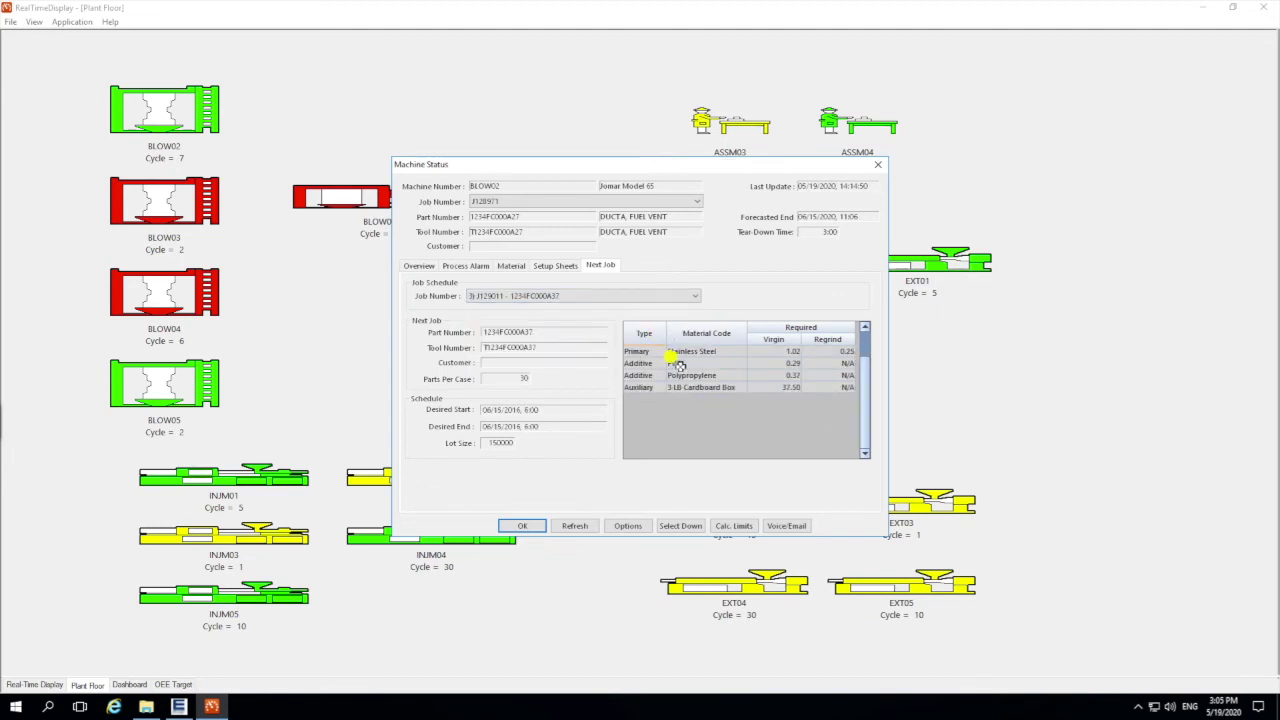
pyautogui.click(641, 297)
pyautogui.click(538, 371)
pyautogui.click(643, 296)
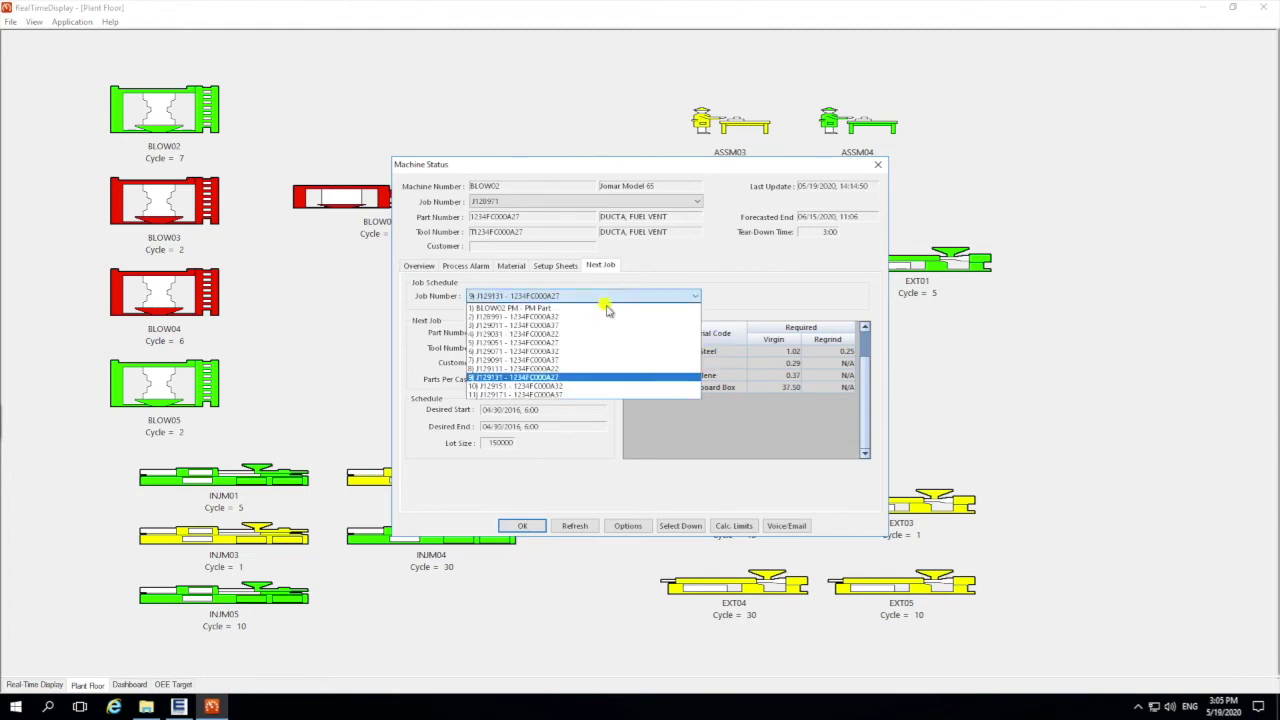
pyautogui.click(559, 352)
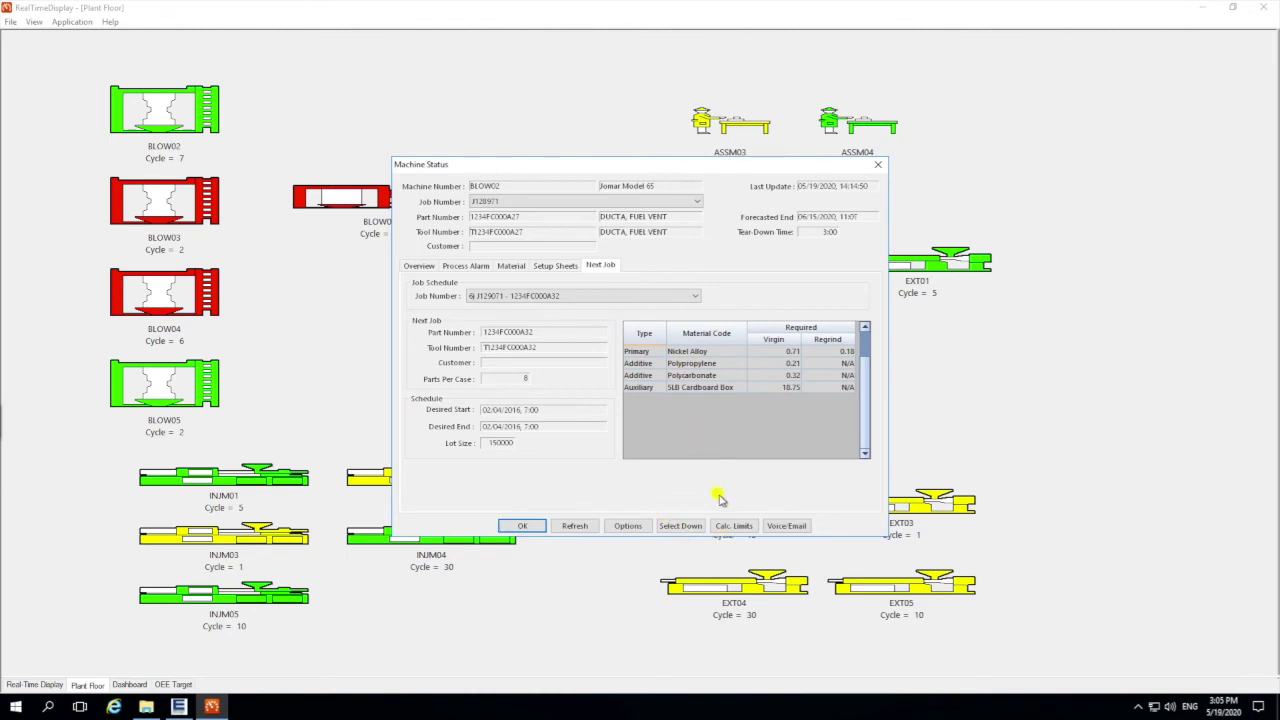
pyautogui.click(879, 169)
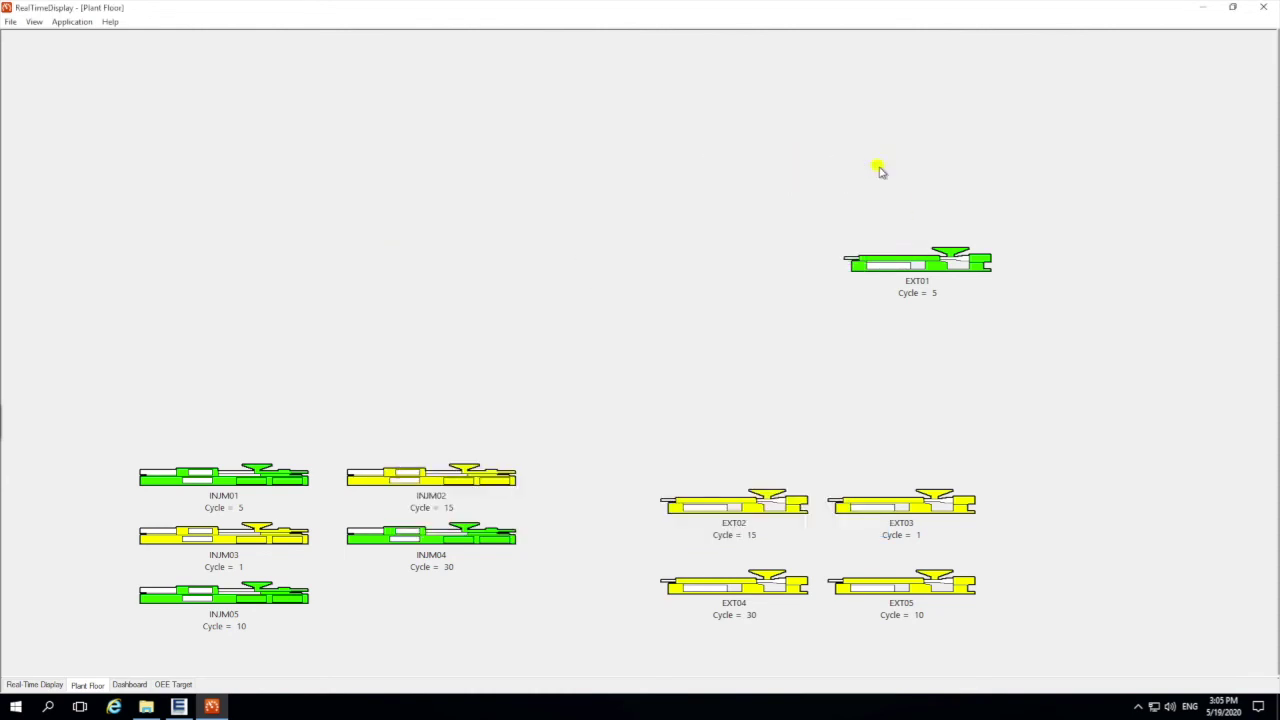
# Compare the machine status overviews of INJM02, INJM05 and BLOW03 from the plant floor layout.
pyautogui.doubleClick(416, 480)
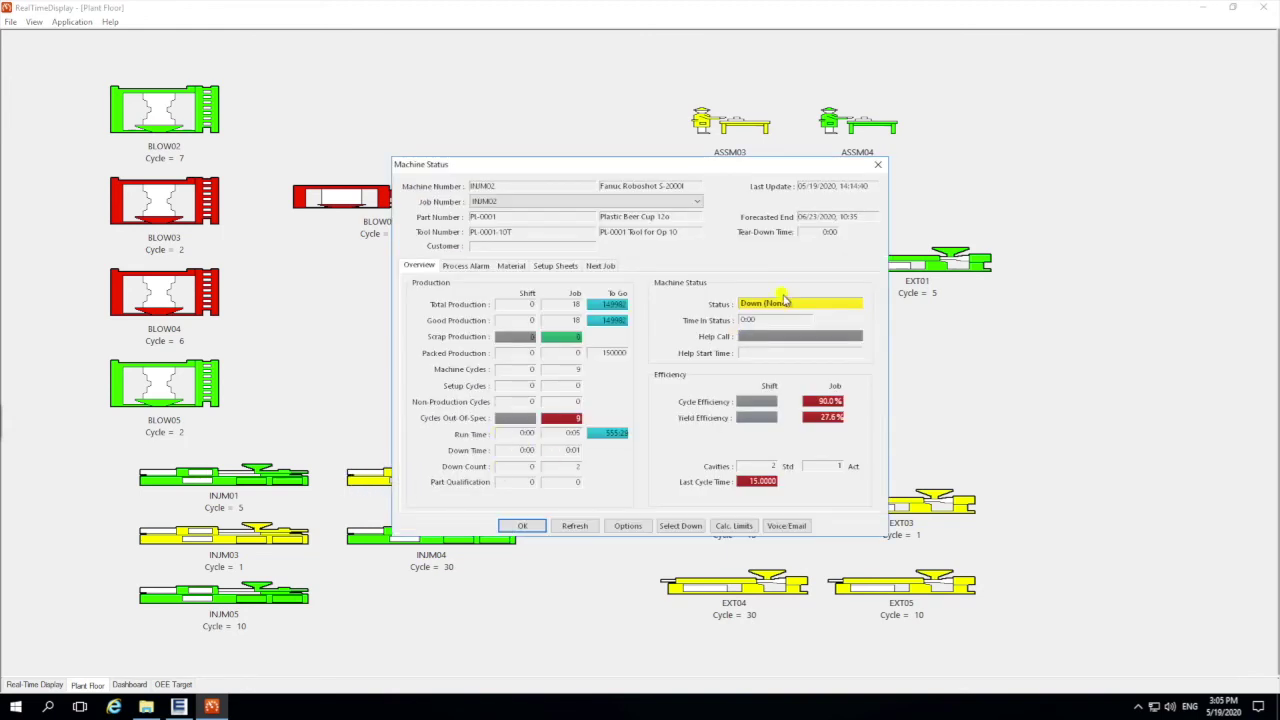
pyautogui.click(790, 307)
pyautogui.click(878, 164)
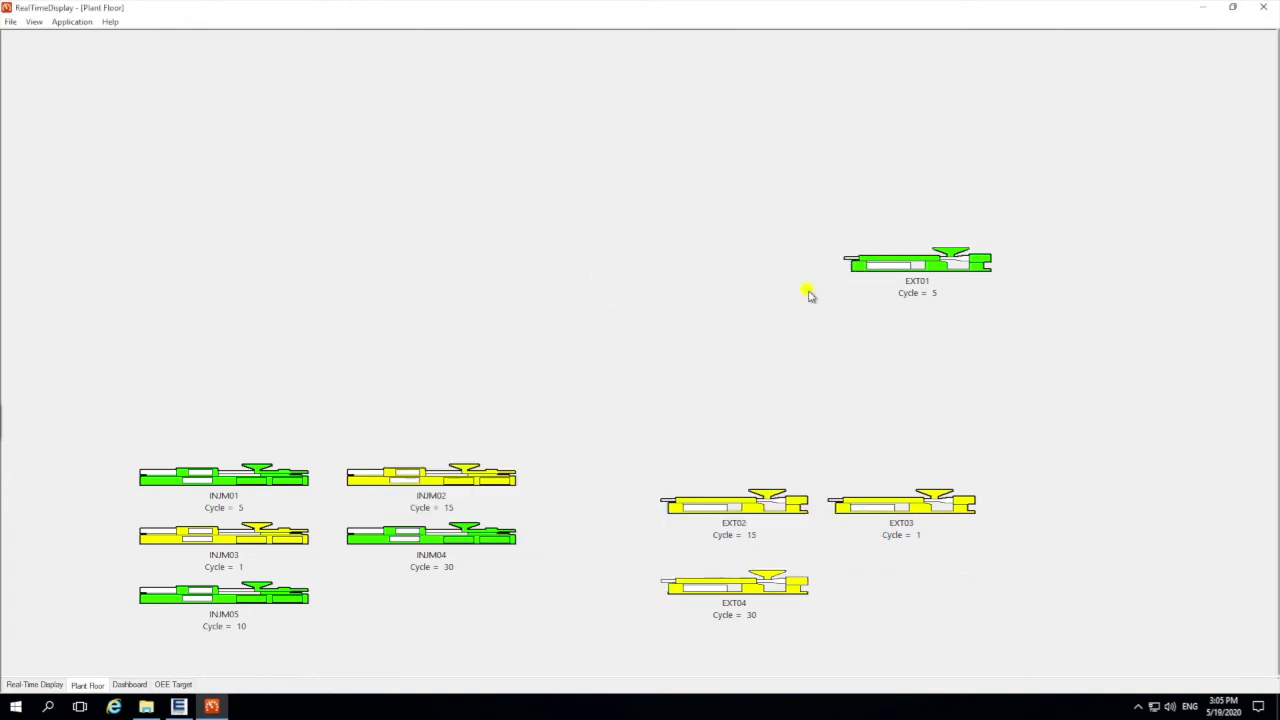
pyautogui.doubleClick(225, 594)
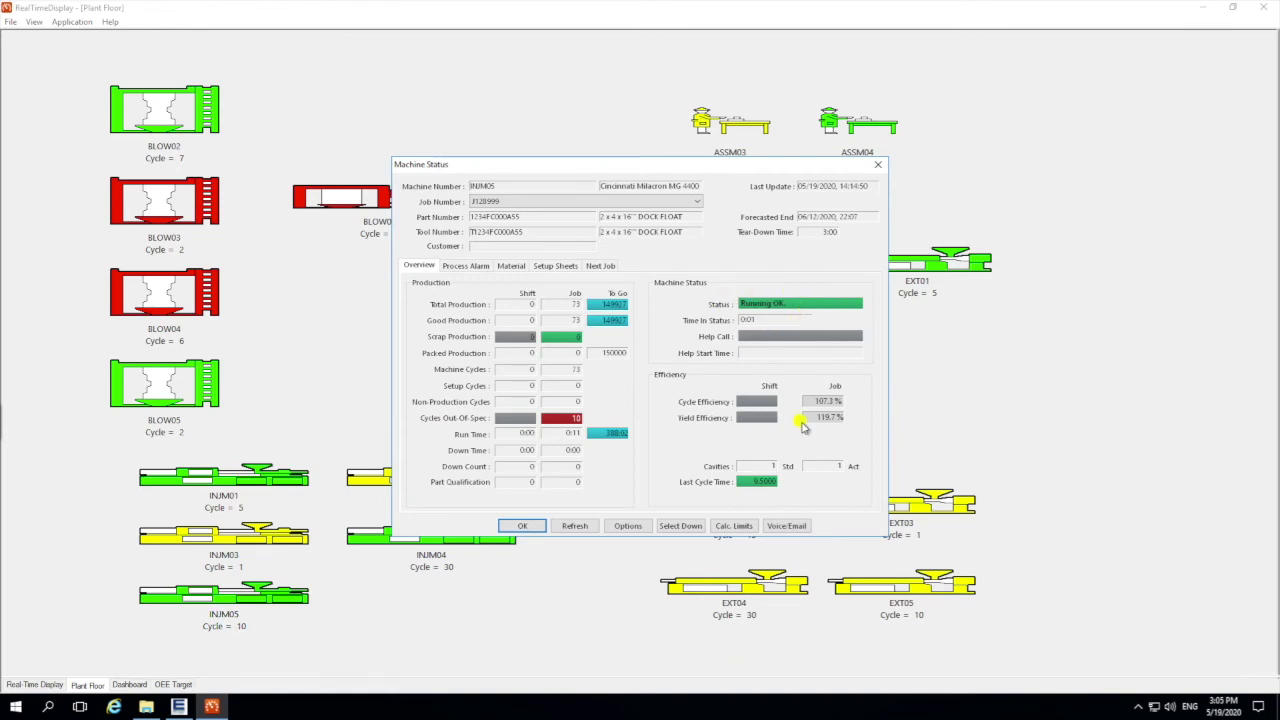
pyautogui.click(877, 165)
pyautogui.doubleClick(200, 195)
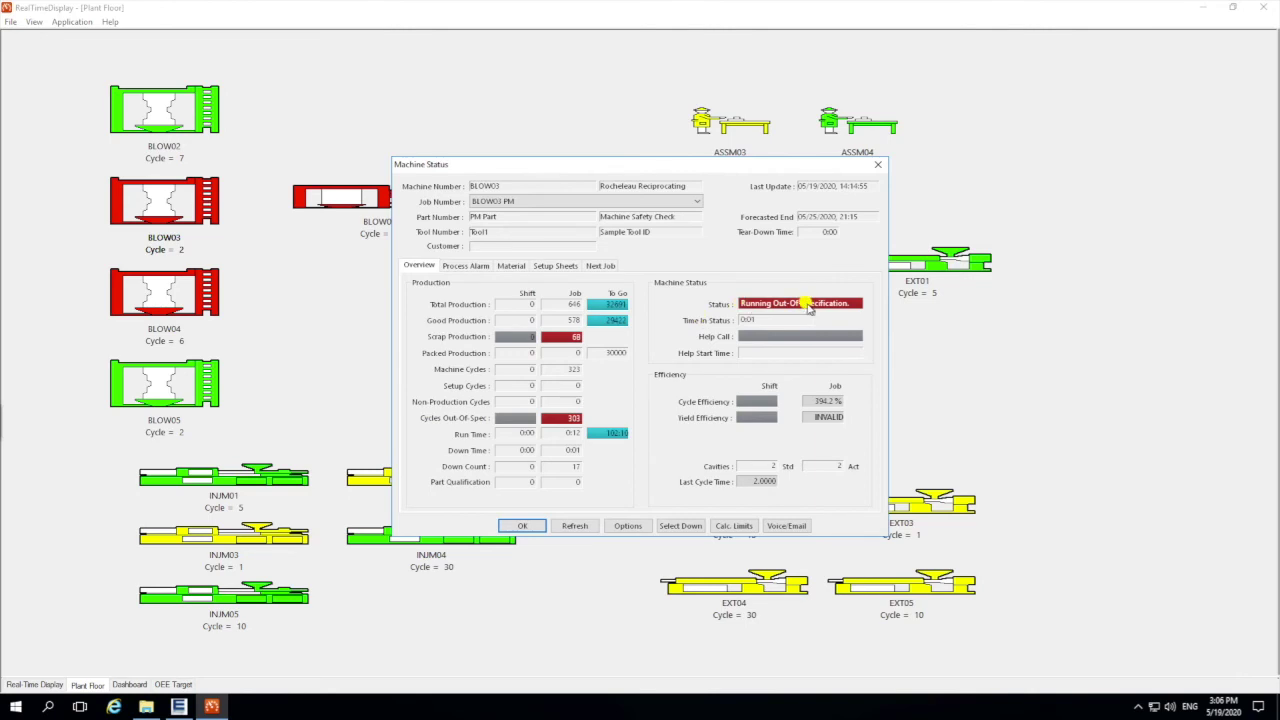
pyautogui.click(877, 166)
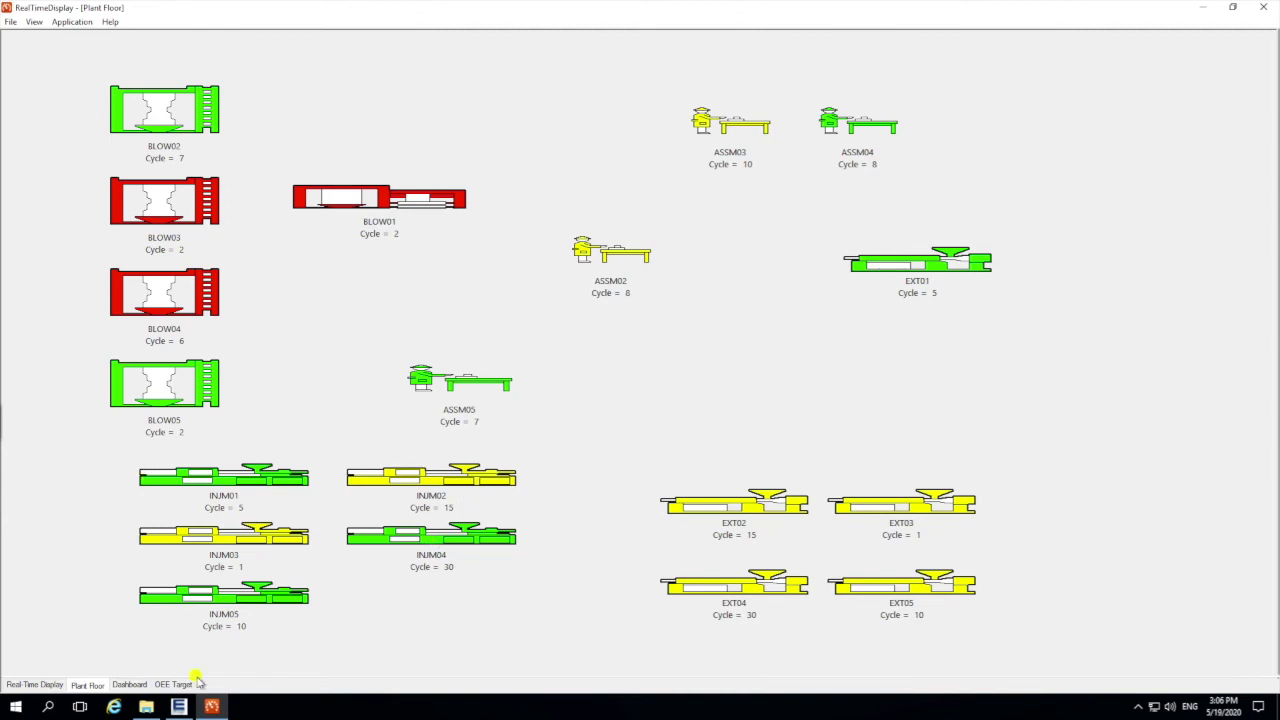
# View the dashboard filtered by Injection - Injection Molding and by Assembly - Assembly Department.
pyautogui.click(131, 685)
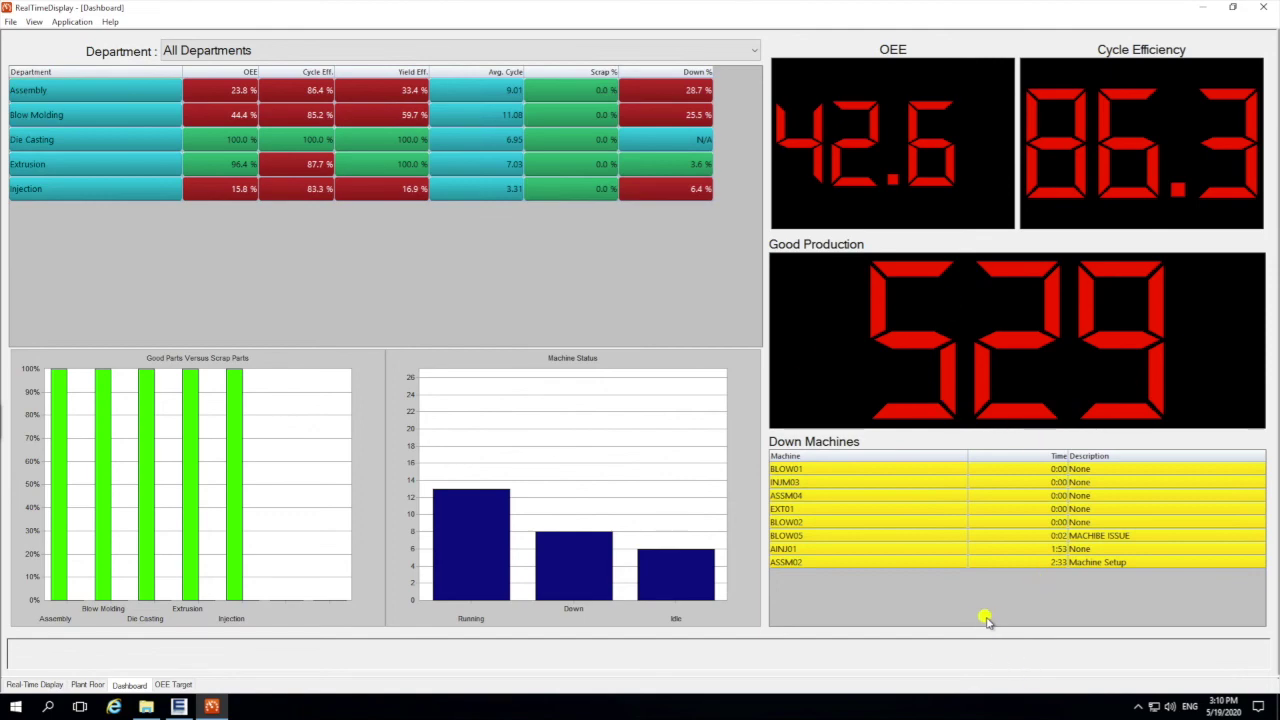
pyautogui.click(752, 50)
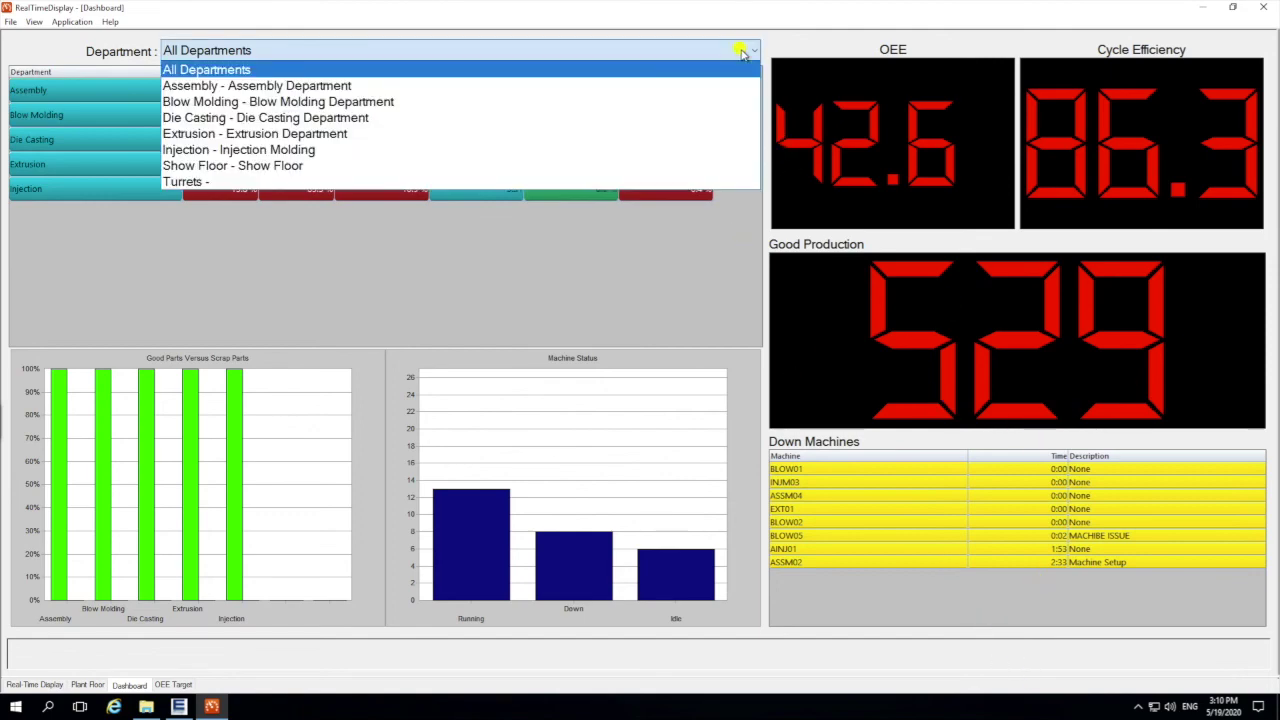
pyautogui.click(200, 149)
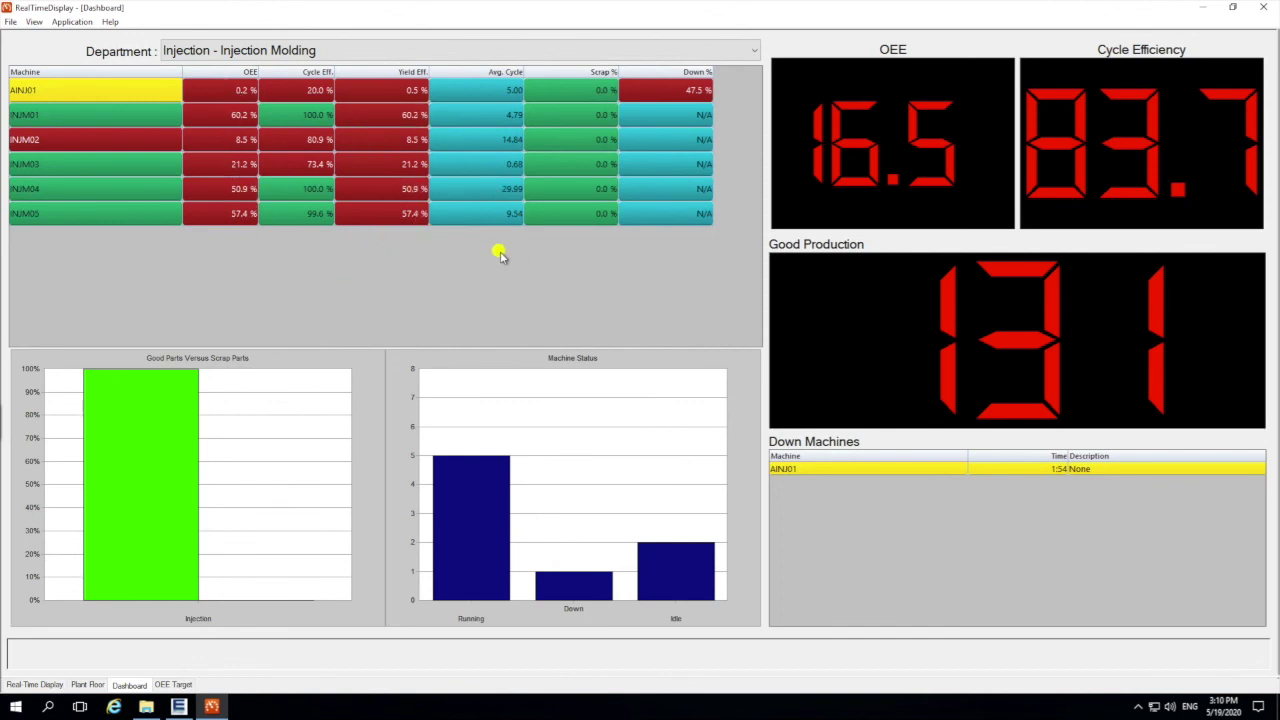
pyautogui.click(166, 50)
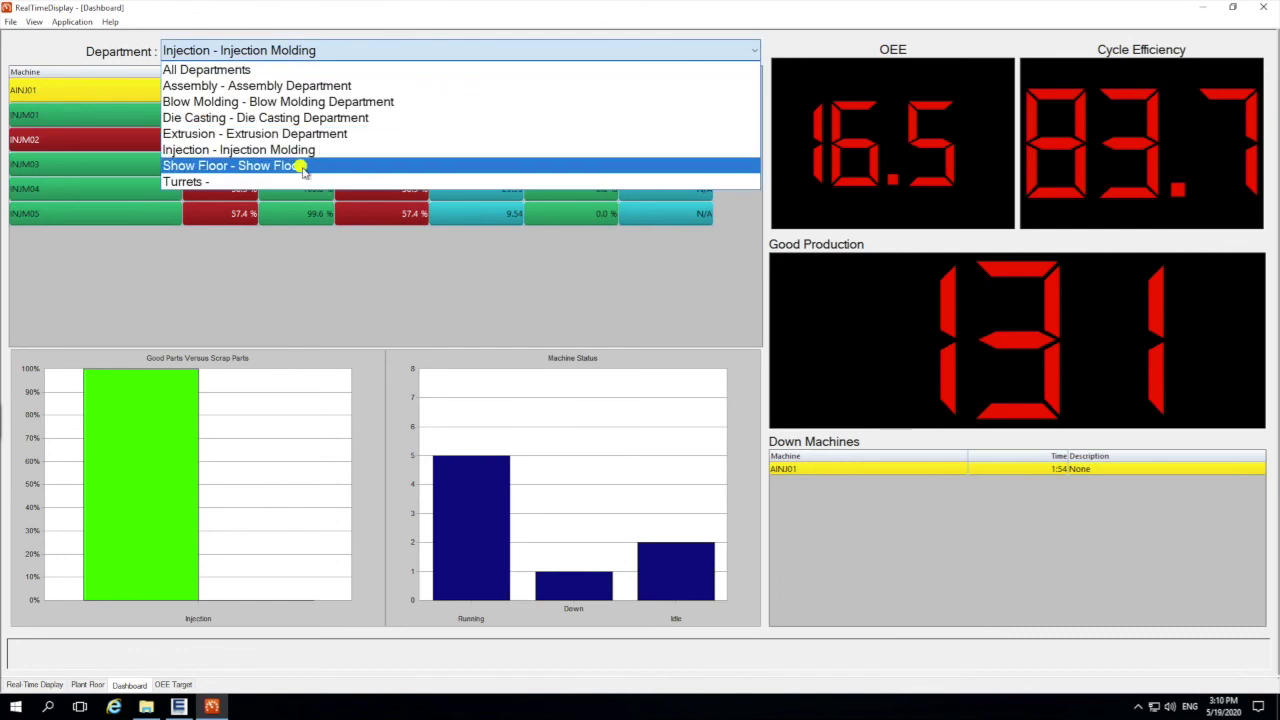
pyautogui.click(272, 86)
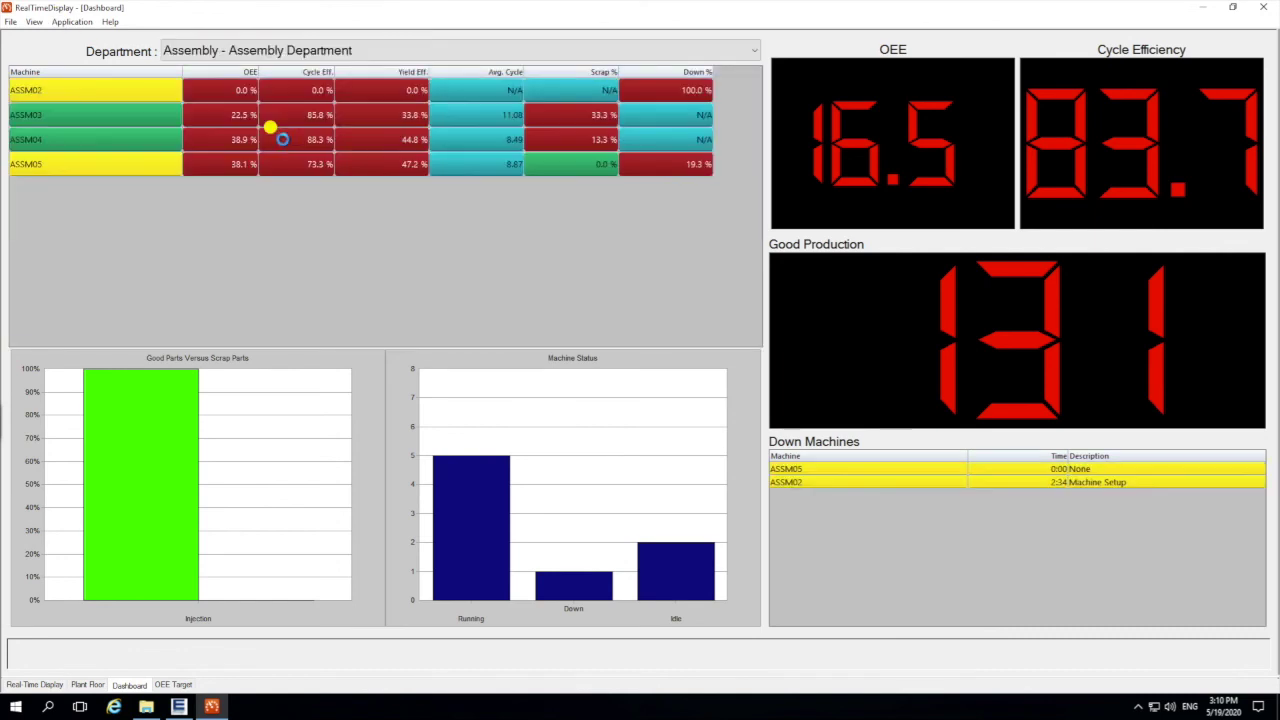
# Set the dashboard back to All Departments and compare it with the Plant Floor machine layout.
pyautogui.click(743, 53)
pyautogui.click(259, 67)
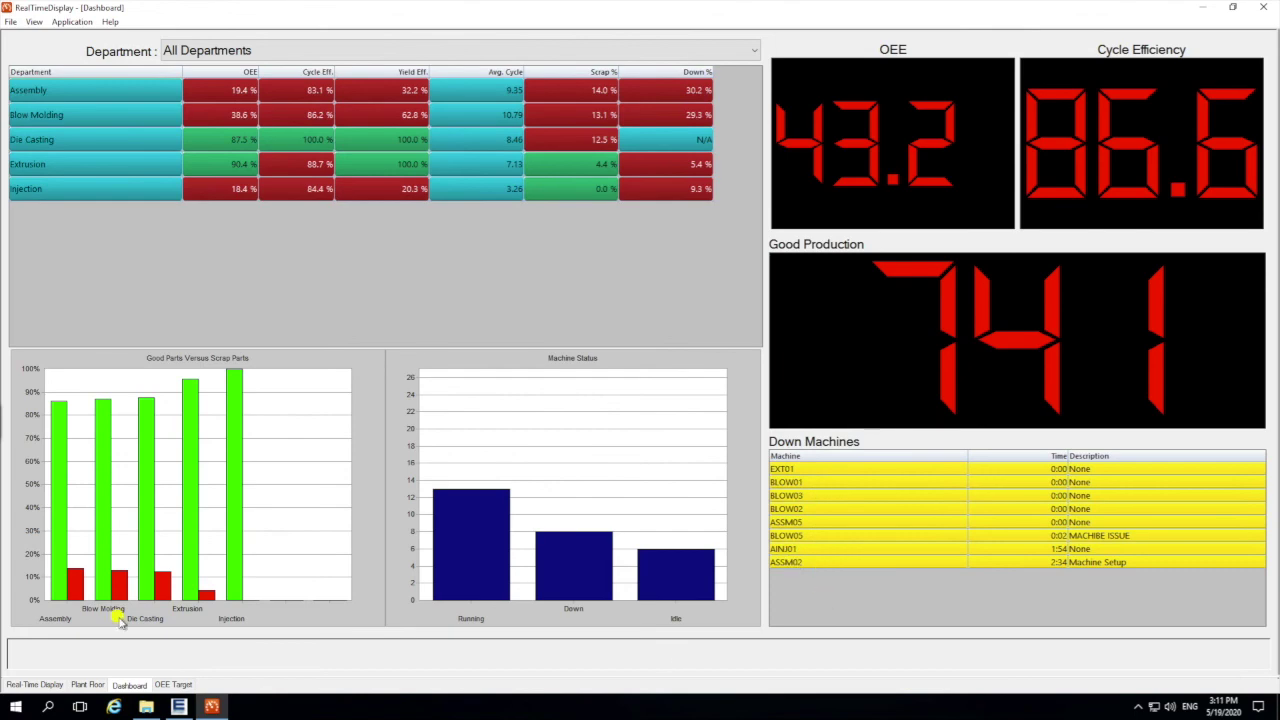
pyautogui.click(88, 684)
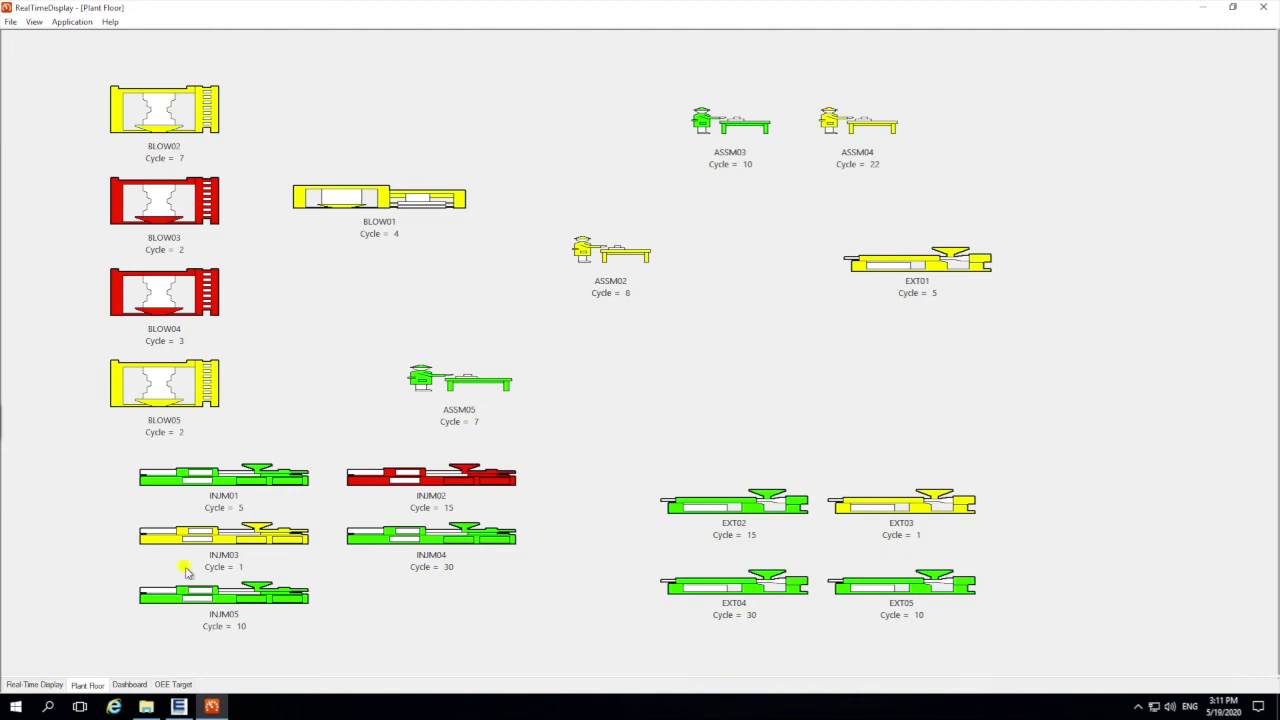
pyautogui.click(141, 686)
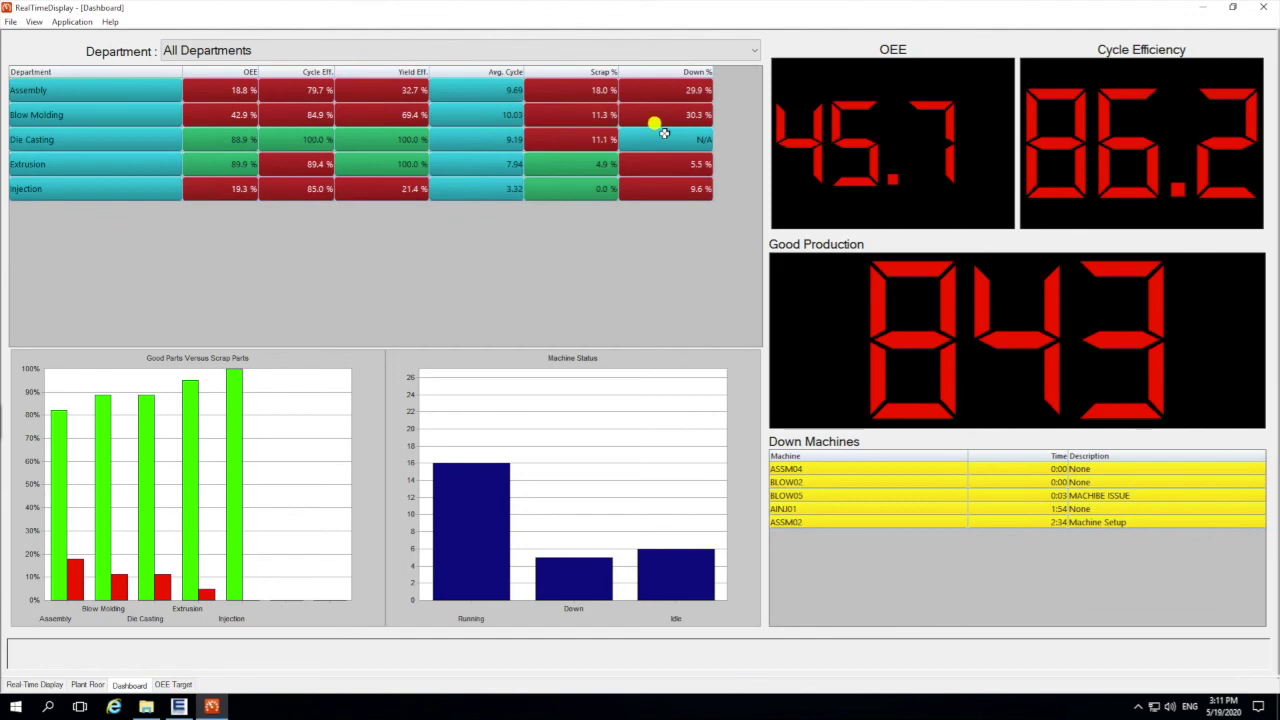